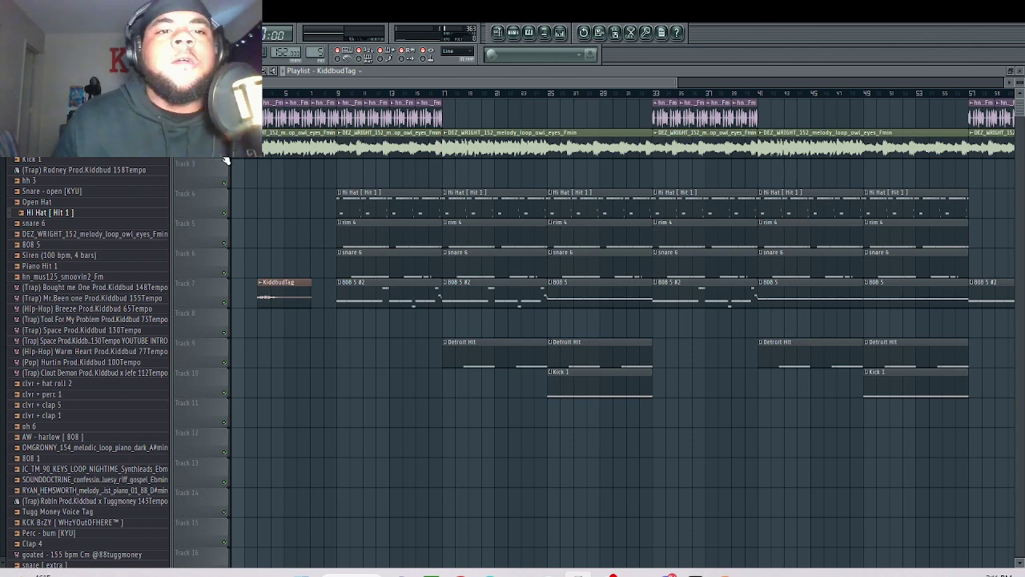
- Solo the owl_eyes melody loop and then the hn_mus125_smoovin2_Fm track in turn, and show the second one's mixer insert
{"action": "right_click", "coordinate": [226, 160]}
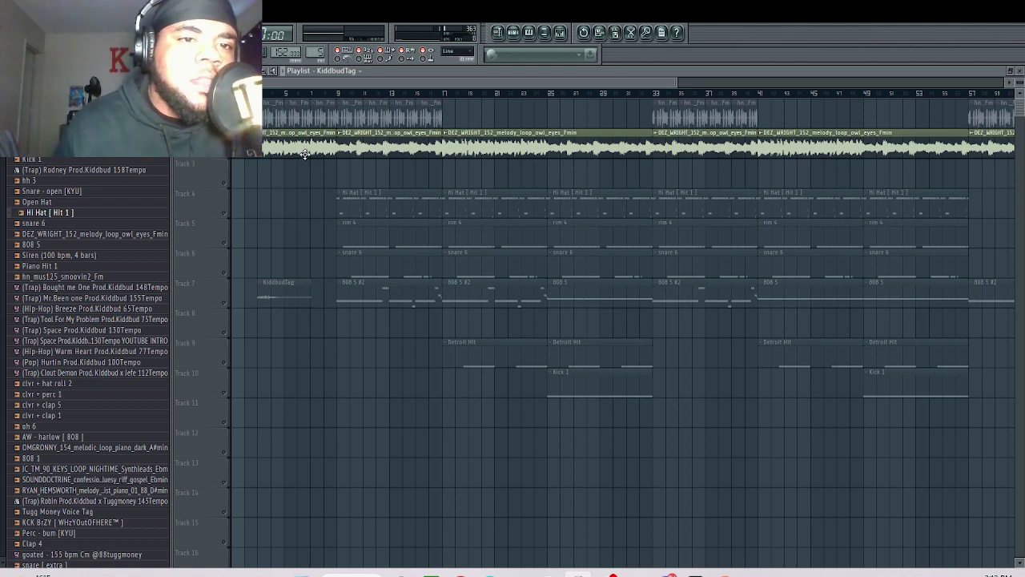
{"action": "right_click", "coordinate": [224, 124]}
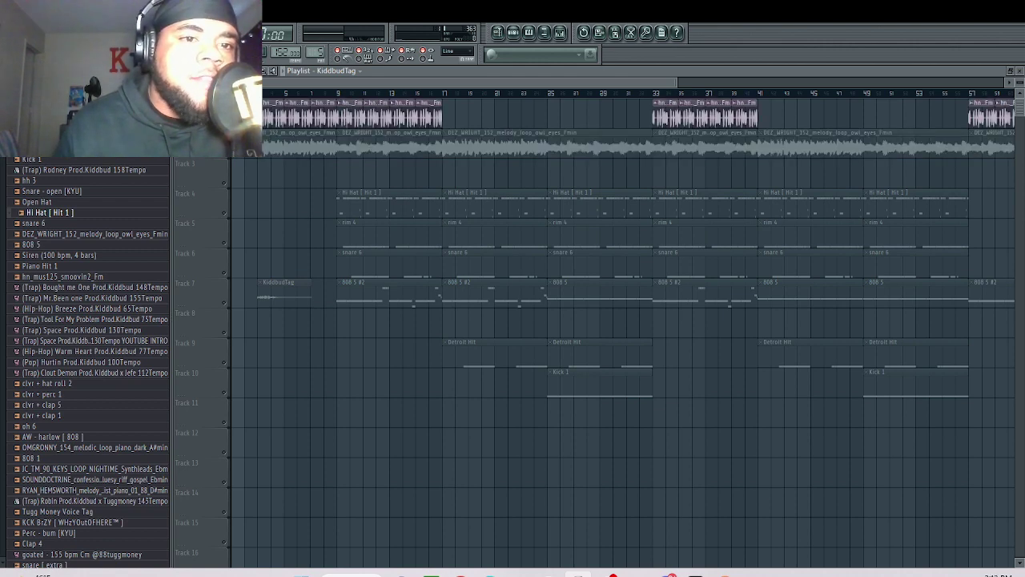
{"action": "left_click", "coordinate": [559, 33]}
{"action": "scroll", "coordinate": [485, 377], "scroll_direction": "up", "scroll_amount": 9}
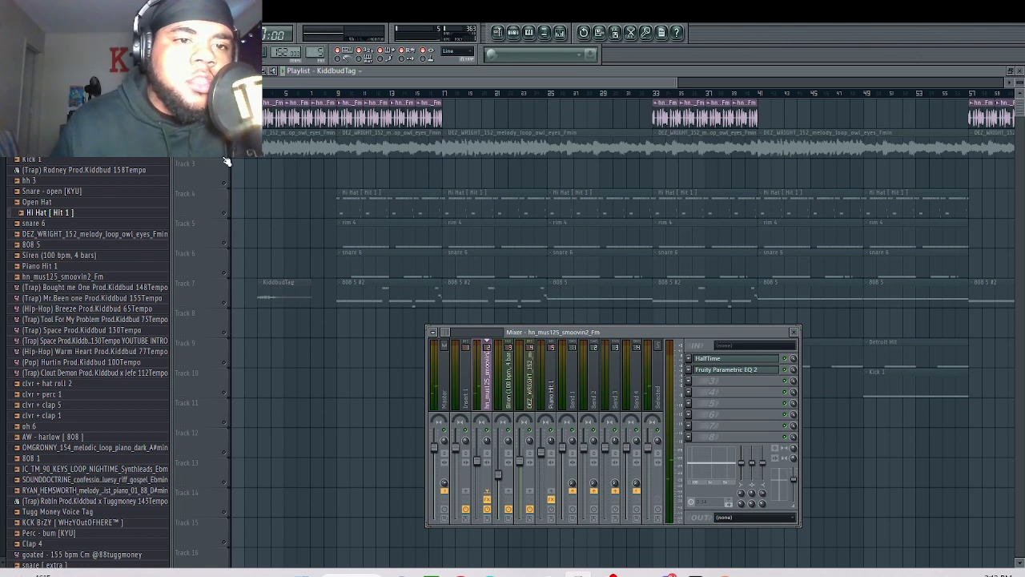
- Place a Pattern 1 clip at the start of Track 3 and take the playlist tracks out of solo
{"action": "left_click", "coordinate": [337, 70]}
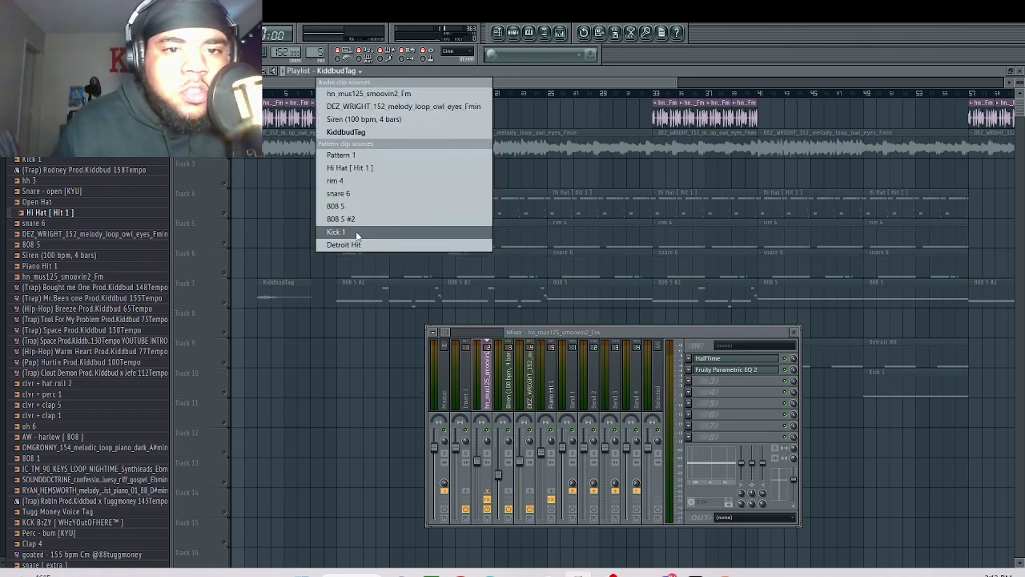
{"action": "left_click", "coordinate": [340, 155]}
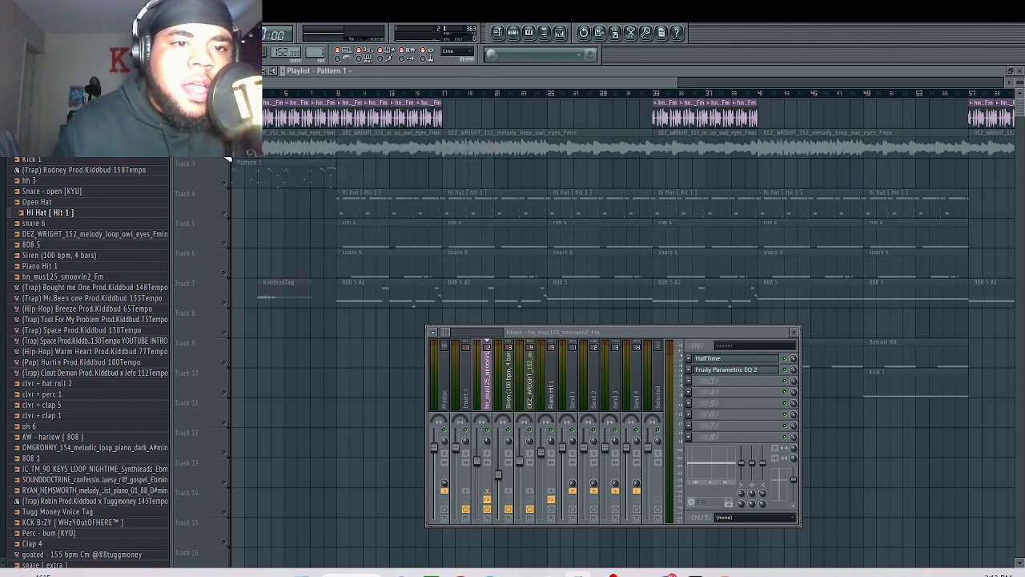
{"action": "right_click", "coordinate": [224, 123]}
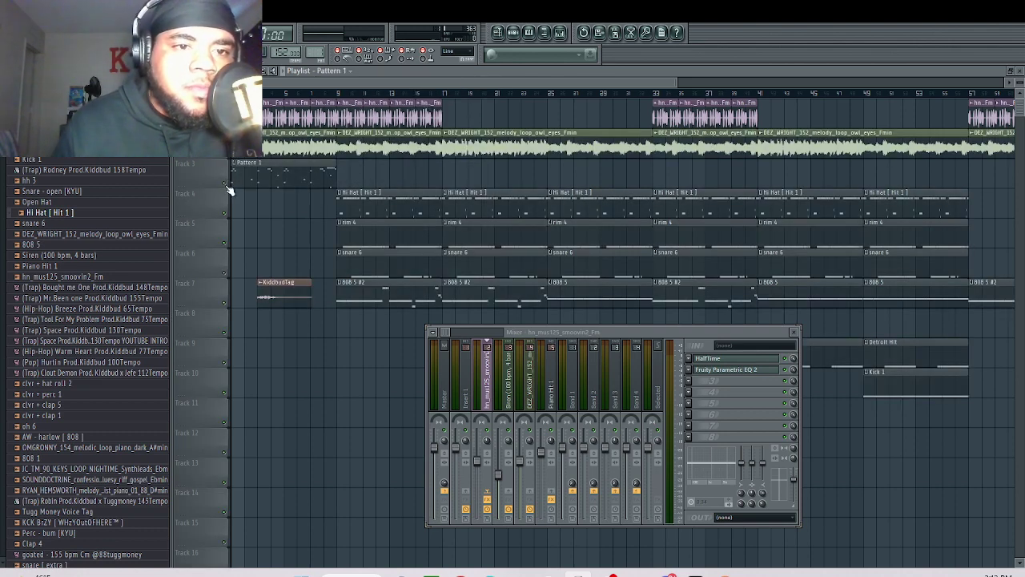
- Mute tracks 1, 2 and 7 to hear Pattern 1 on its own during playback
{"action": "left_click", "coordinate": [225, 183]}
{"action": "left_click", "coordinate": [225, 184]}
{"action": "left_click", "coordinate": [225, 154]}
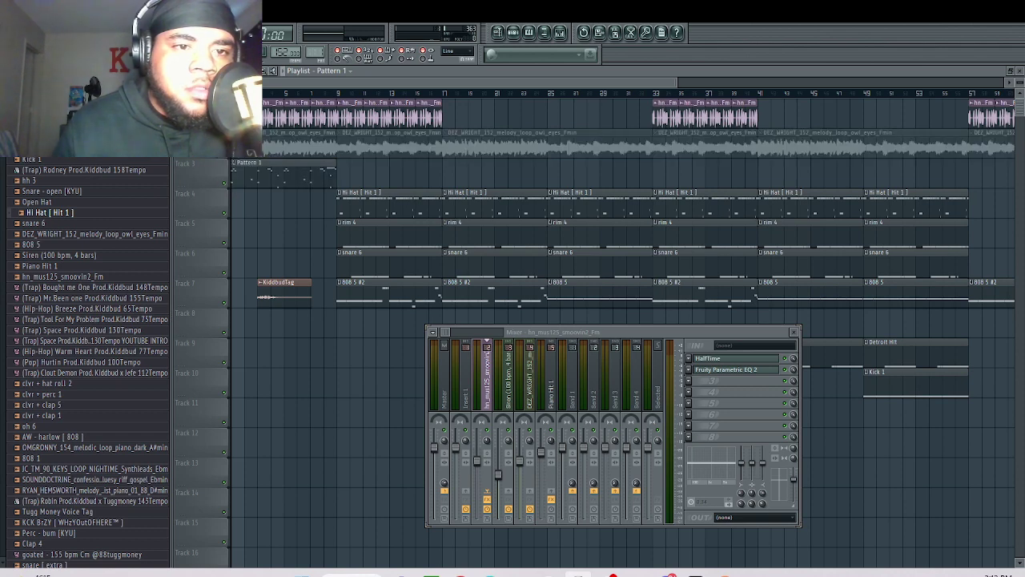
{"action": "left_click", "coordinate": [228, 185]}
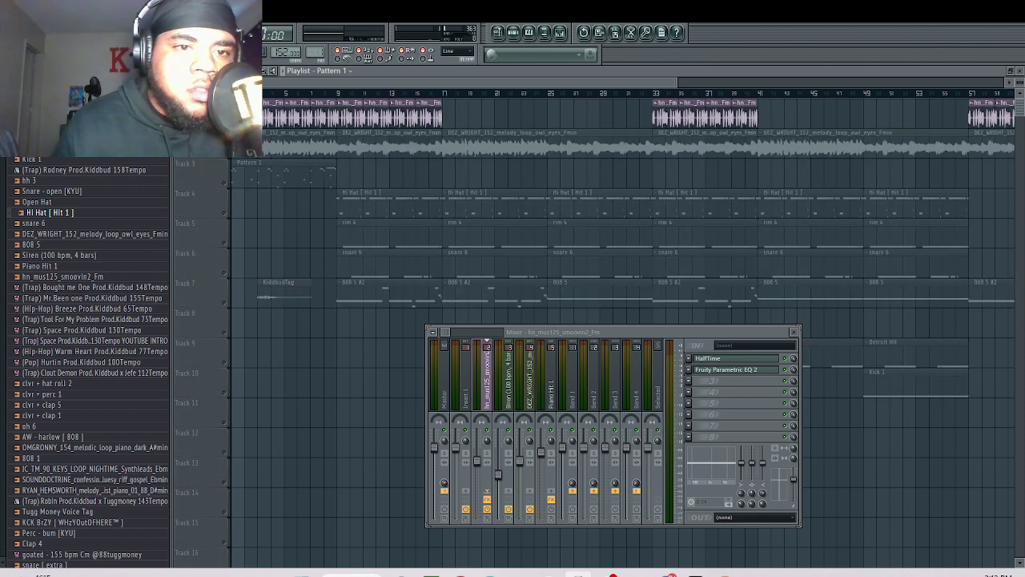
{"action": "left_click", "coordinate": [225, 184]}
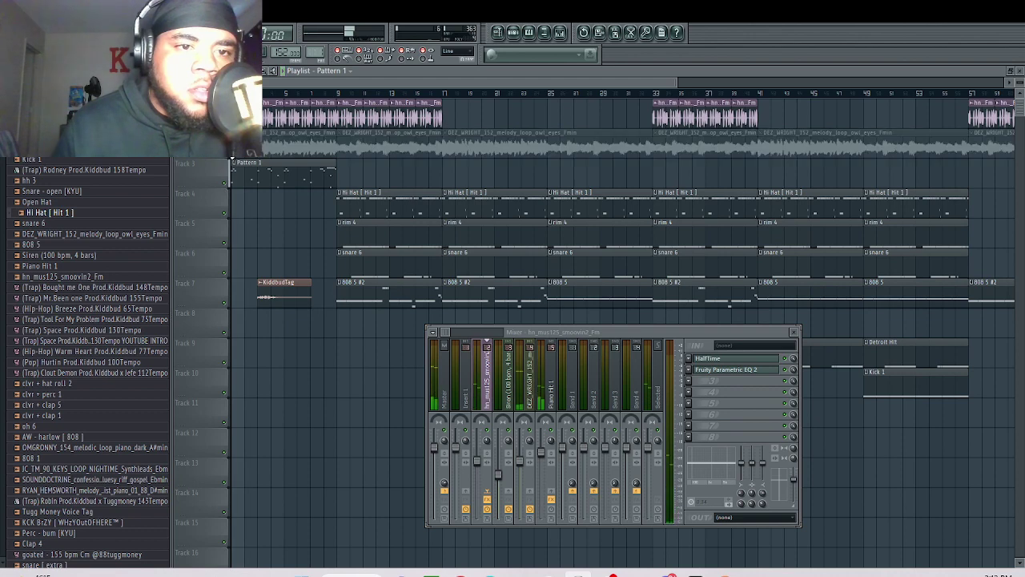
{"action": "left_click", "coordinate": [225, 124]}
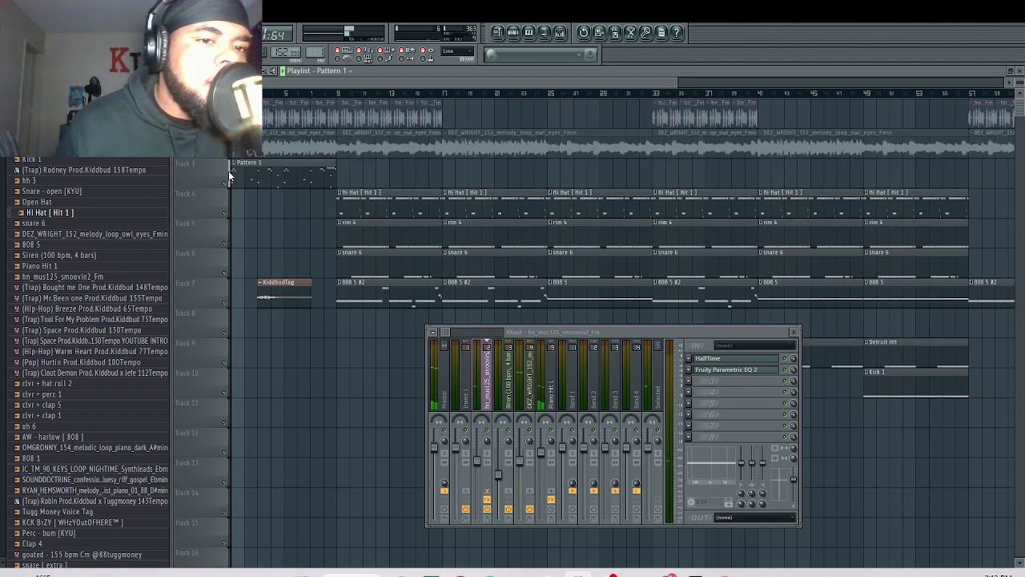
{"action": "left_click", "coordinate": [226, 303]}
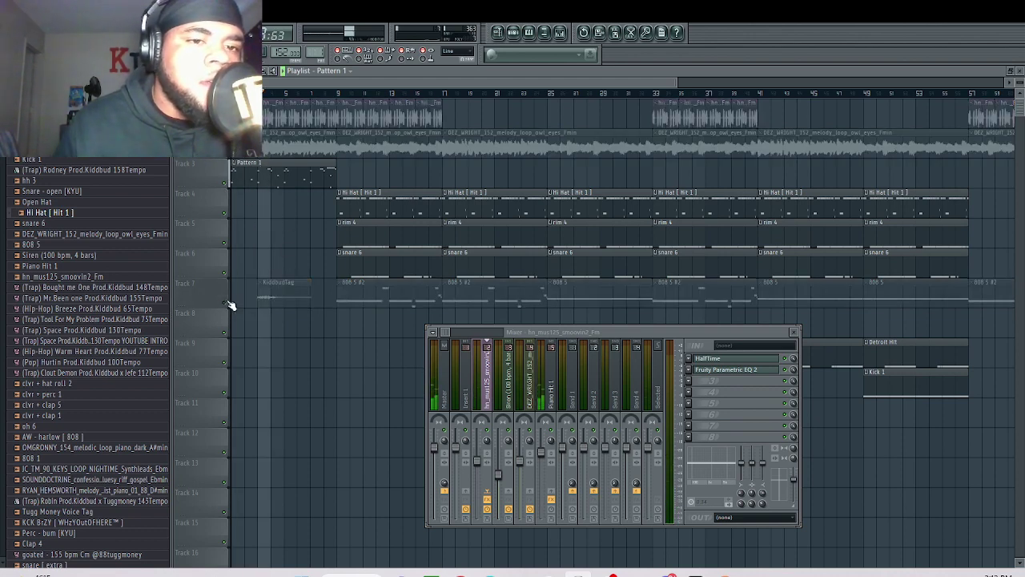
- Inspect the Gross Beat effect on the Piano Hit 1 mixer insert, and close it after stopping playback
{"action": "left_click", "coordinate": [551, 386]}
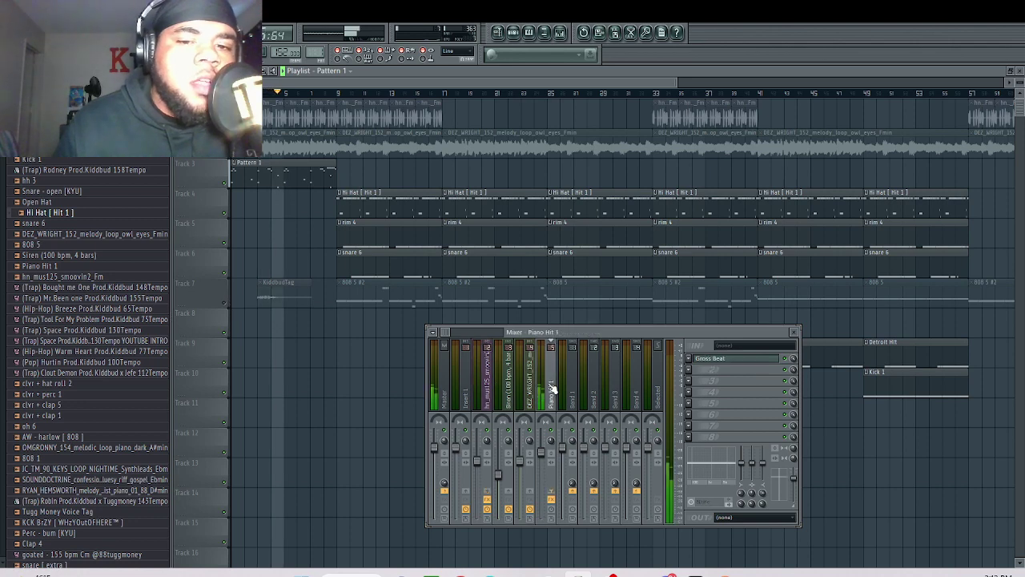
{"action": "left_click", "coordinate": [740, 359]}
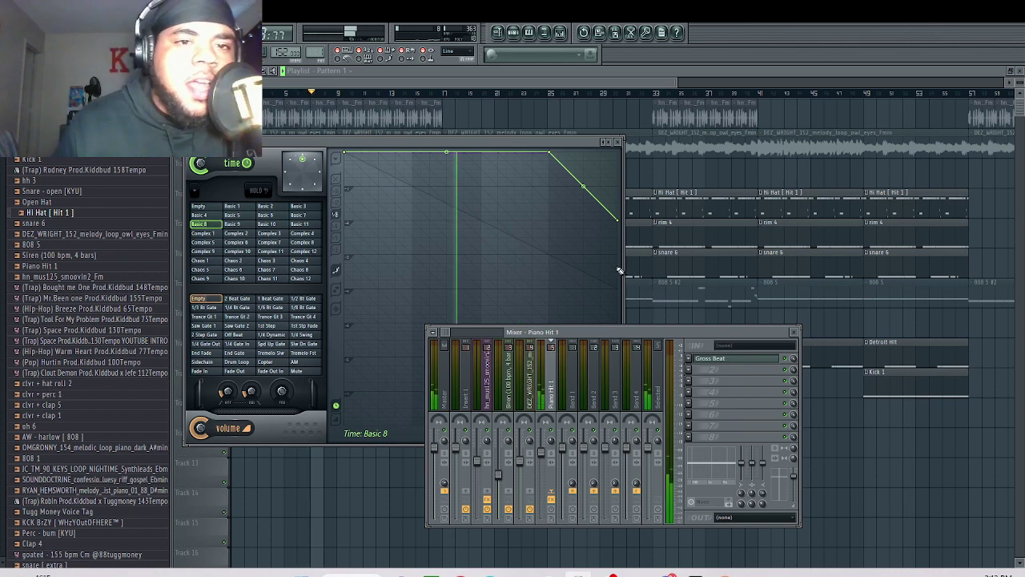
{"action": "key", "text": "space"}
{"action": "left_click", "coordinate": [391, 85]}
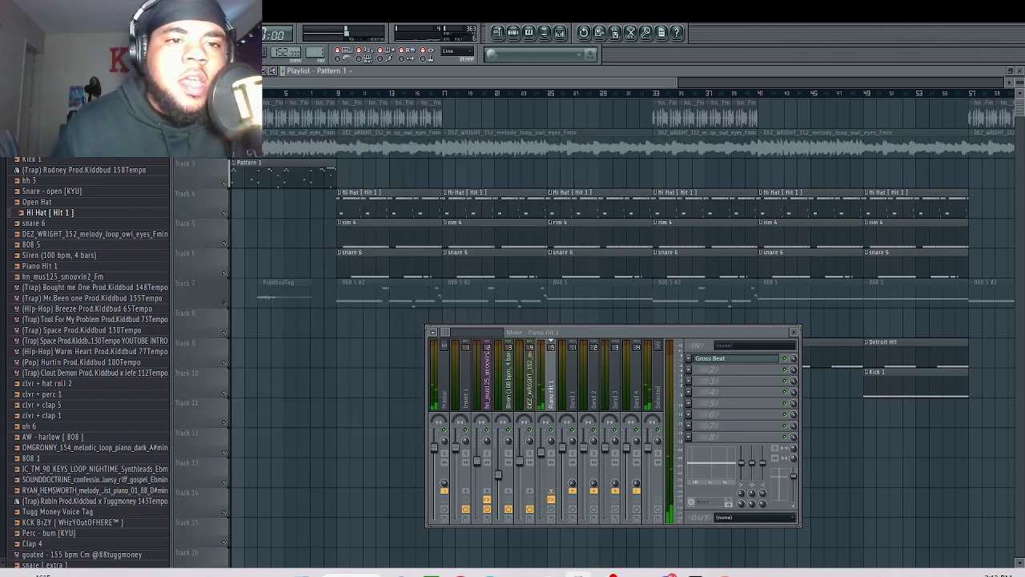
- Switch playback from Track 3 to the melody loop on Track 2 and delete the Pattern 1 clip
{"action": "left_click", "coordinate": [225, 153]}
{"action": "left_click", "coordinate": [224, 182]}
{"action": "key", "text": "space"}
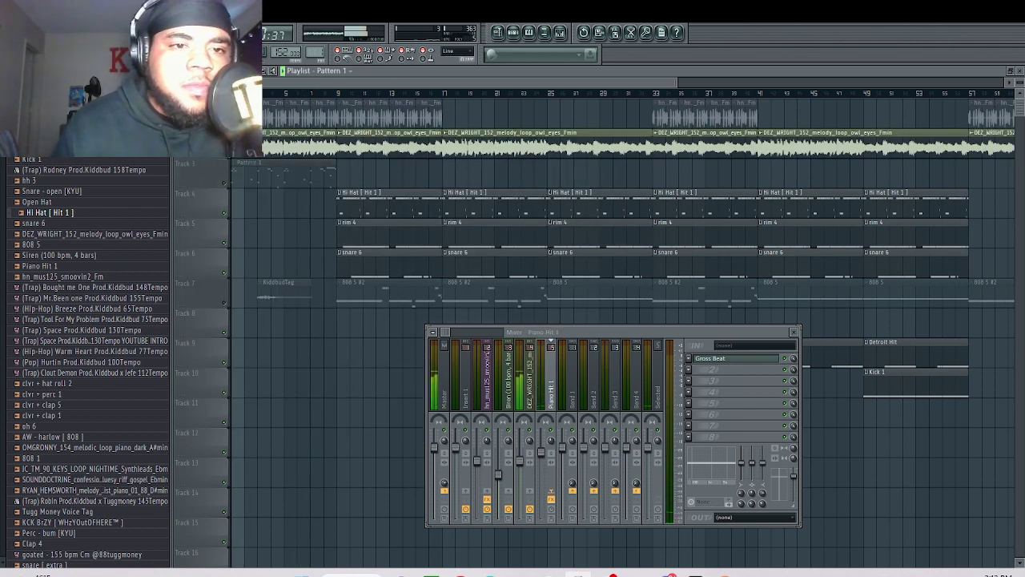
{"action": "right_click", "coordinate": [280, 175]}
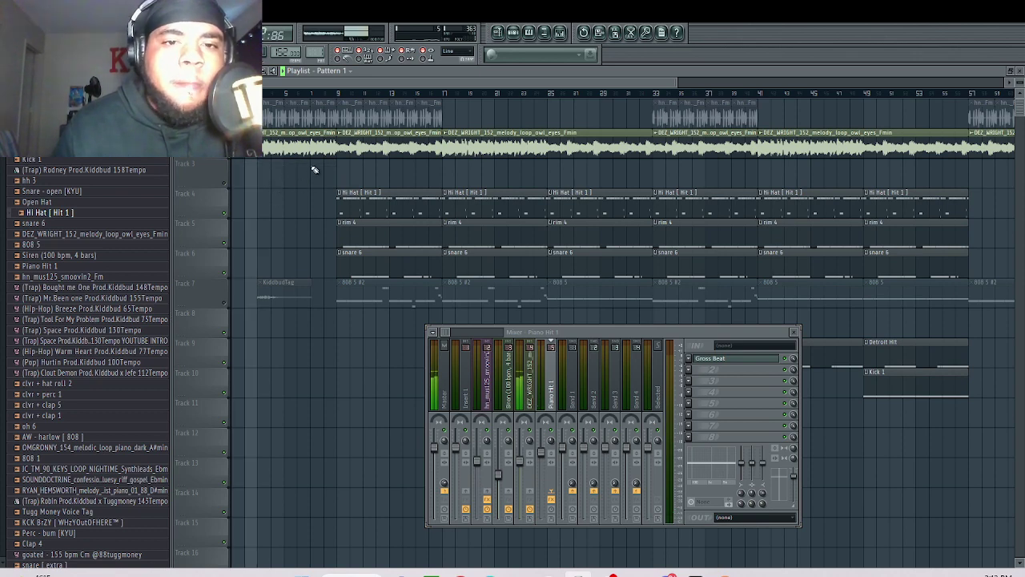
- Listen to the melody loop alone, and play it again from the start with Track 1 unmuted
{"action": "key", "text": "space"}
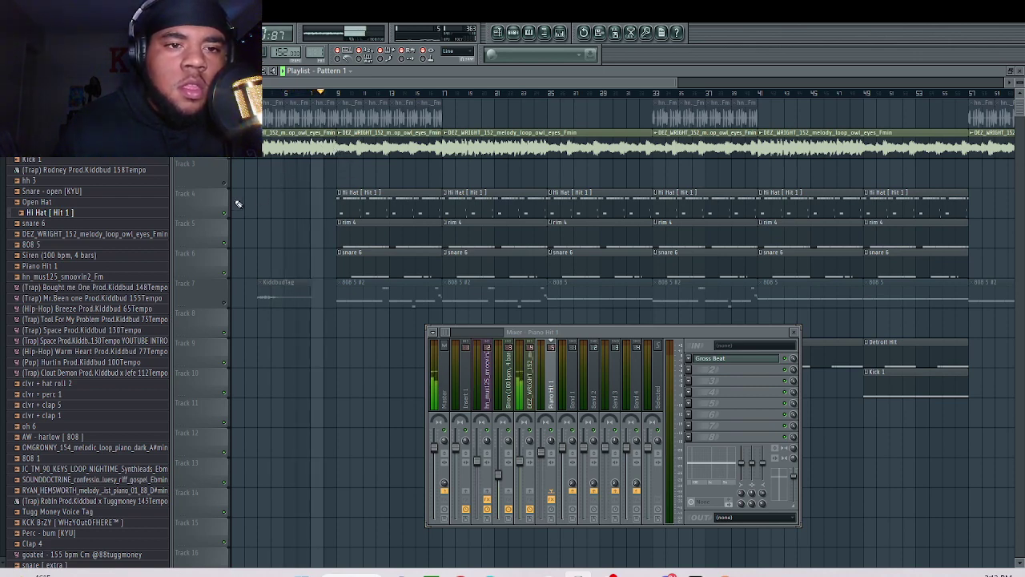
{"action": "key", "text": "space"}
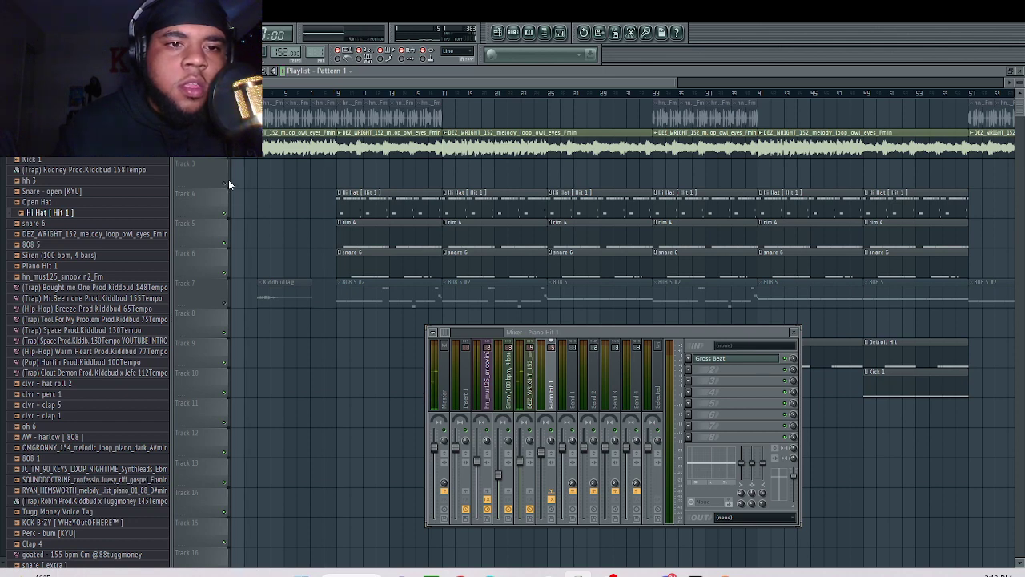
{"action": "left_click", "coordinate": [339, 96]}
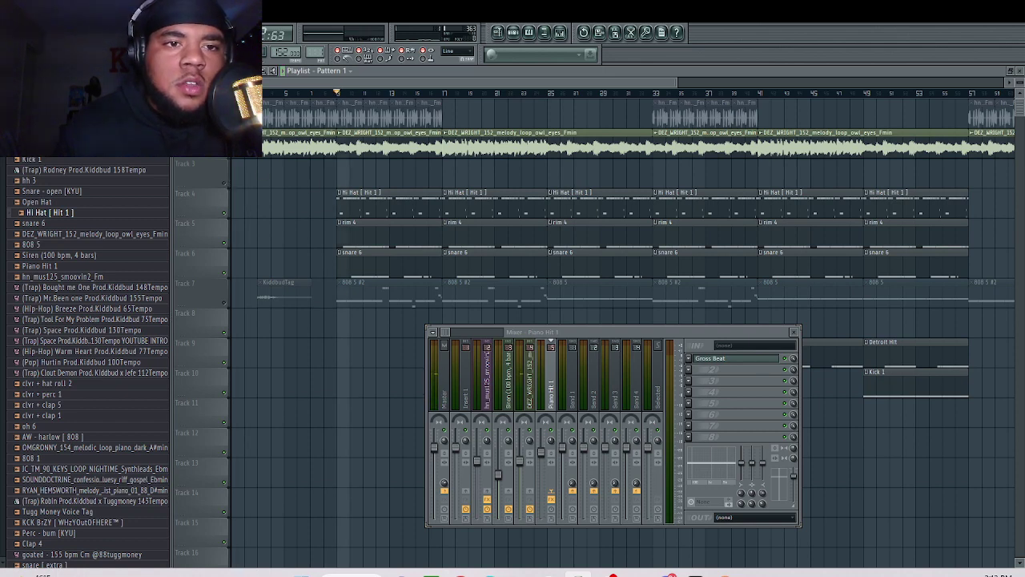
{"action": "key", "text": "space"}
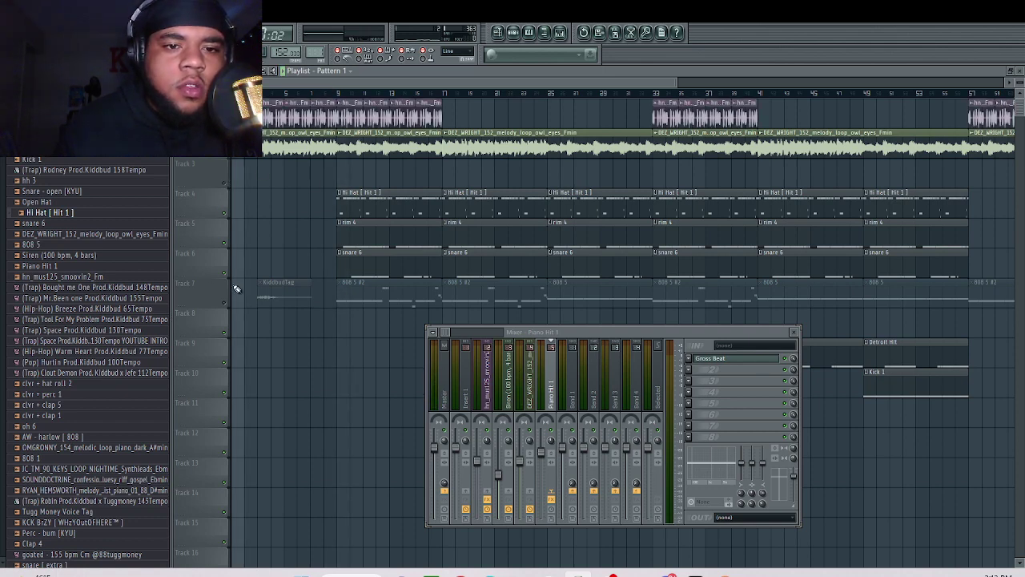
{"action": "key", "text": "space"}
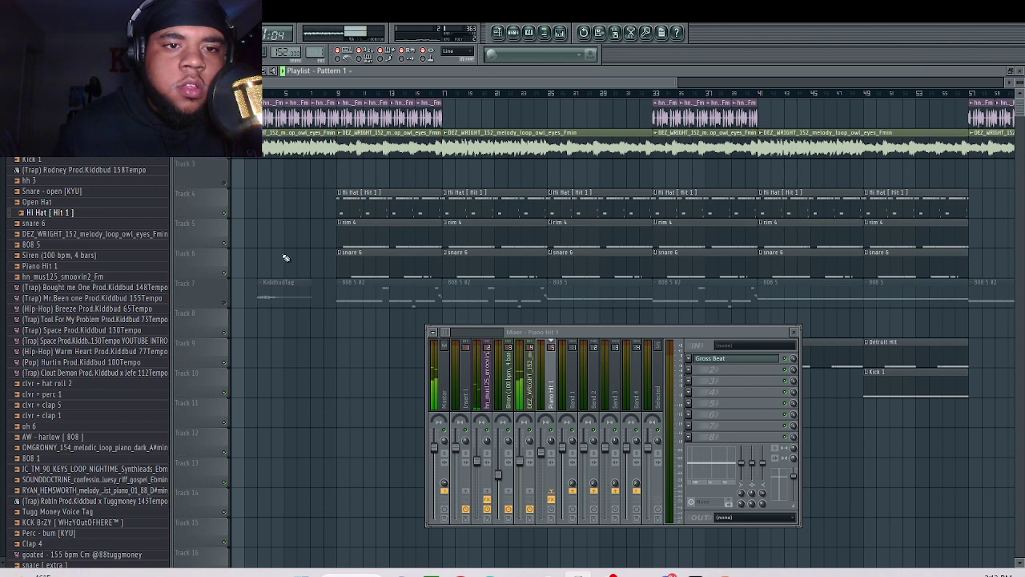
{"action": "left_click", "coordinate": [350, 70]}
{"action": "left_click", "coordinate": [378, 154]}
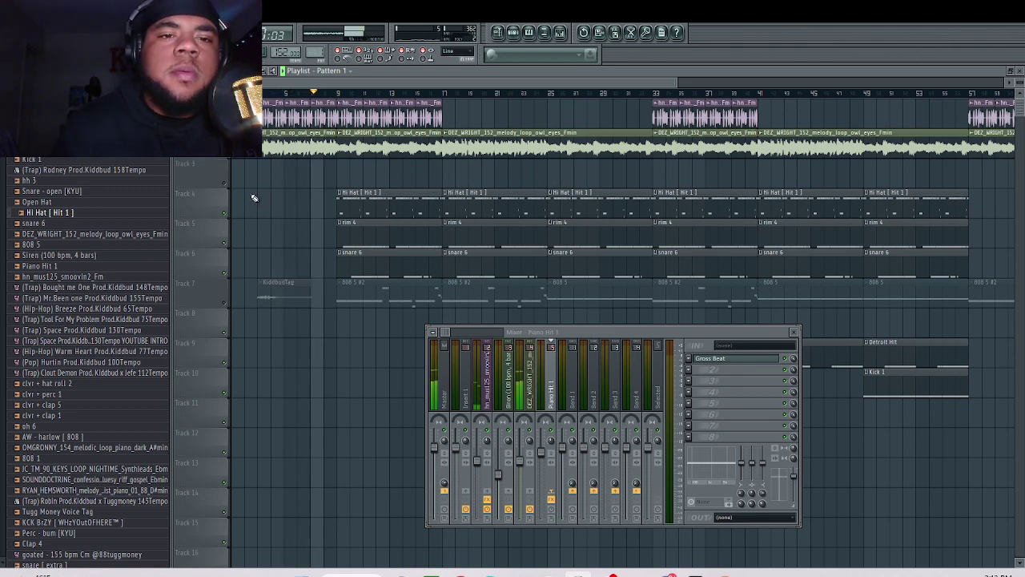
{"action": "key", "text": "space"}
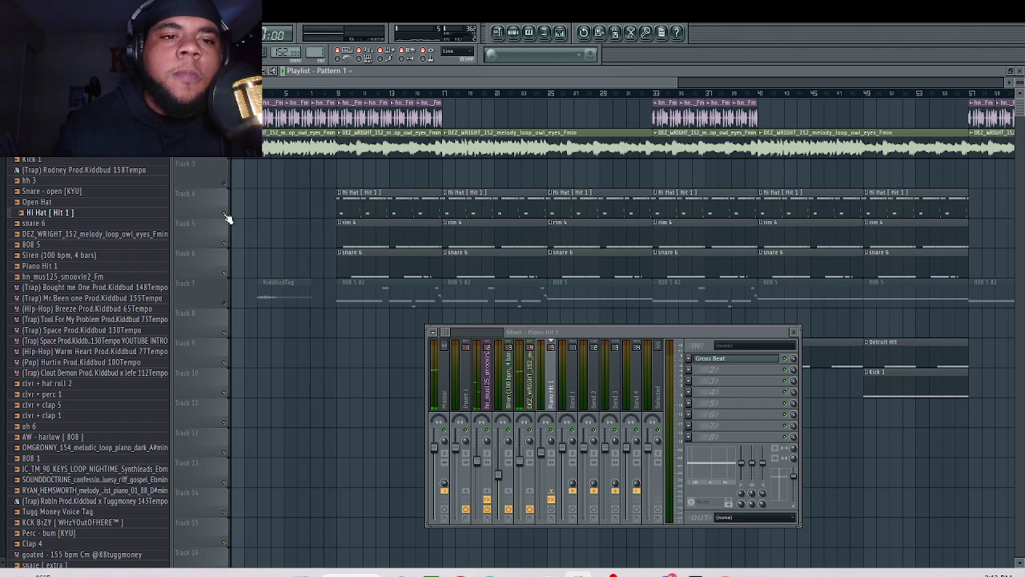
- Unmute Track 7 and play the soloed Hi Hat track from bar 9
{"action": "left_click", "coordinate": [223, 302]}
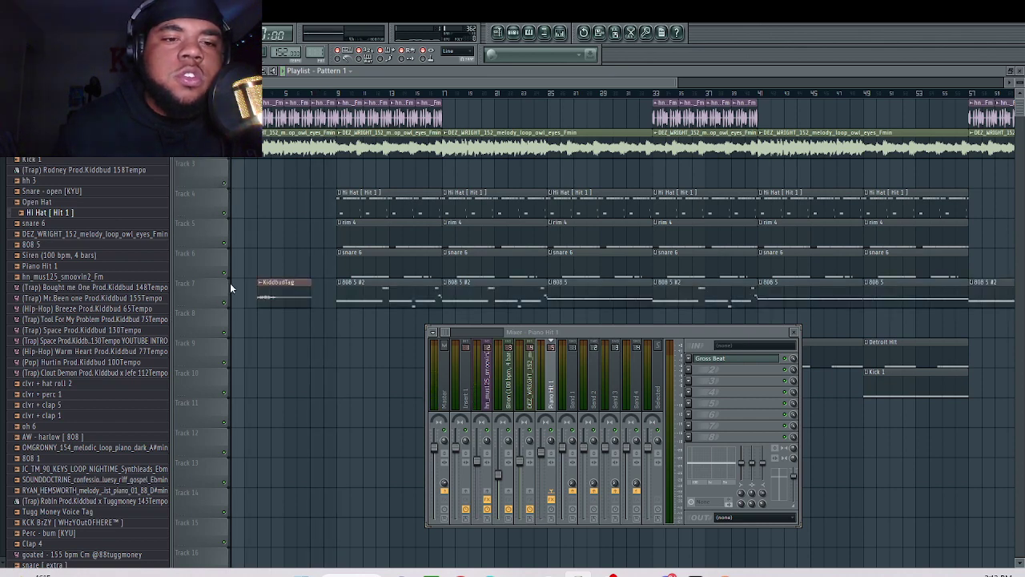
{"action": "left_click", "coordinate": [340, 95]}
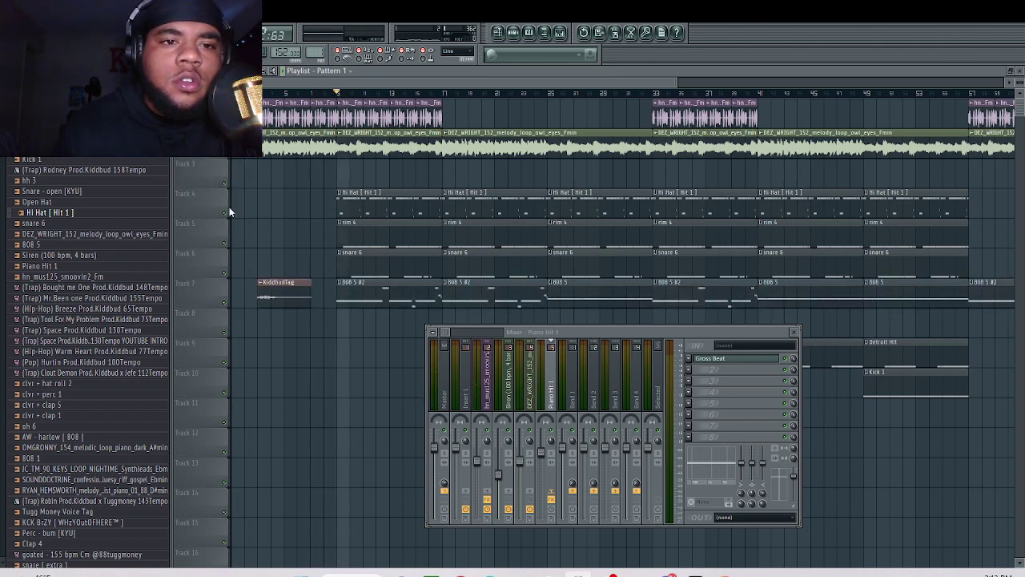
{"action": "right_click", "coordinate": [229, 221]}
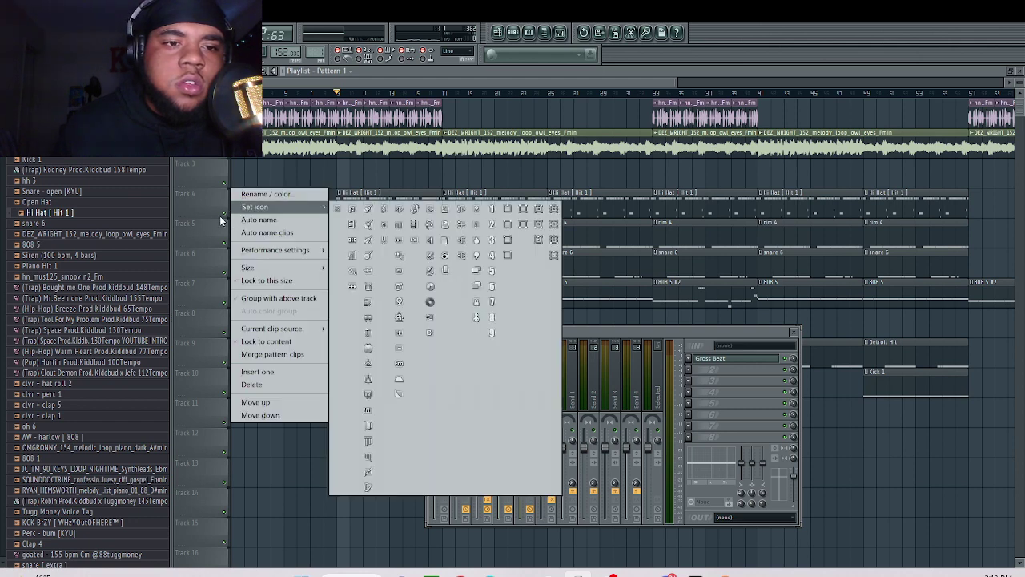
{"action": "left_click", "coordinate": [225, 218]}
{"action": "right_click", "coordinate": [225, 215]}
{"action": "key", "text": "space"}
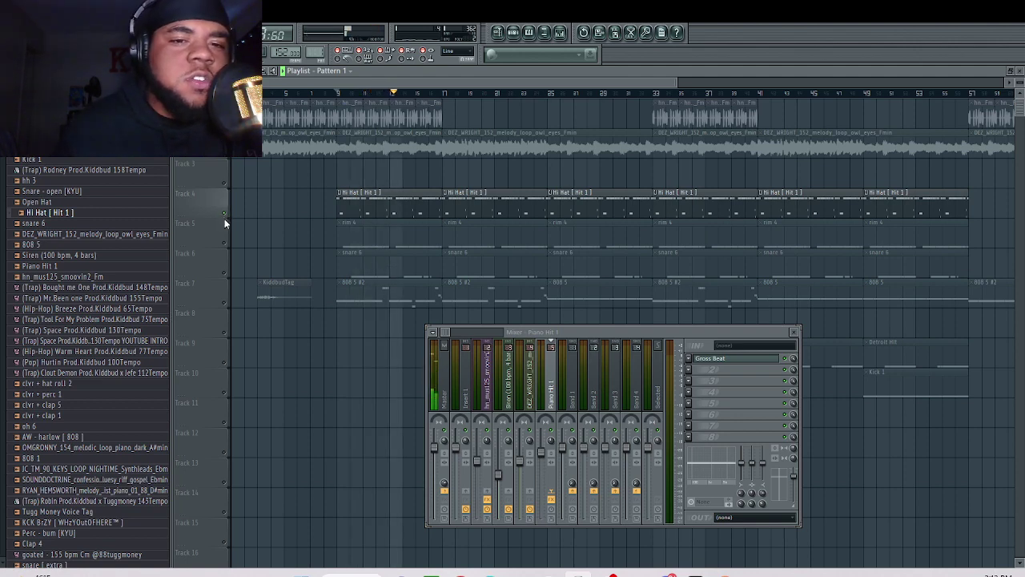
- Examine the whole Hi Hat pattern in the piano roll with the mixer closed, and return to the playlist
{"action": "double_click", "coordinate": [427, 204]}
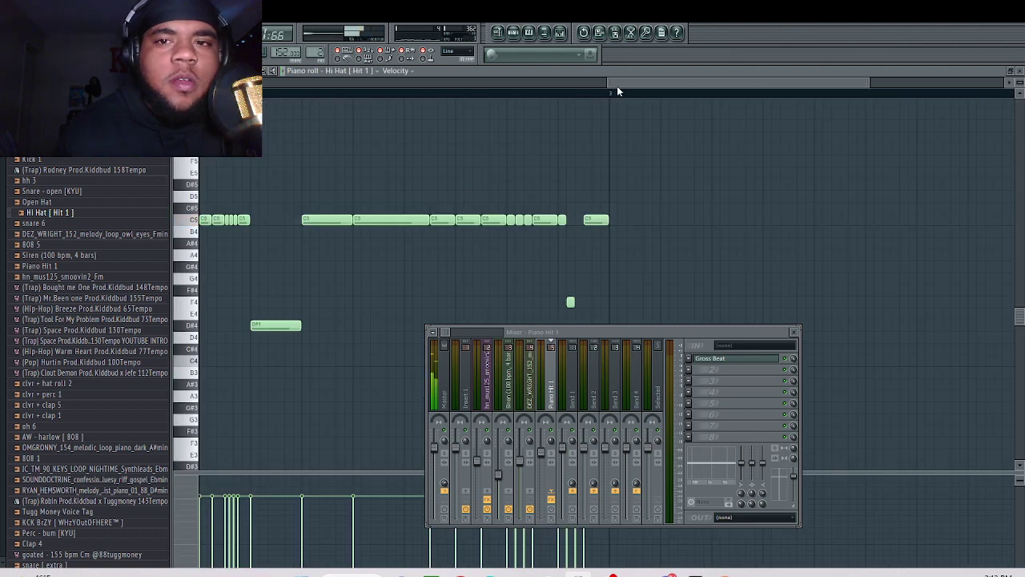
{"action": "left_click_drag", "start_coordinate": [609, 83], "coordinate": [208, 132]}
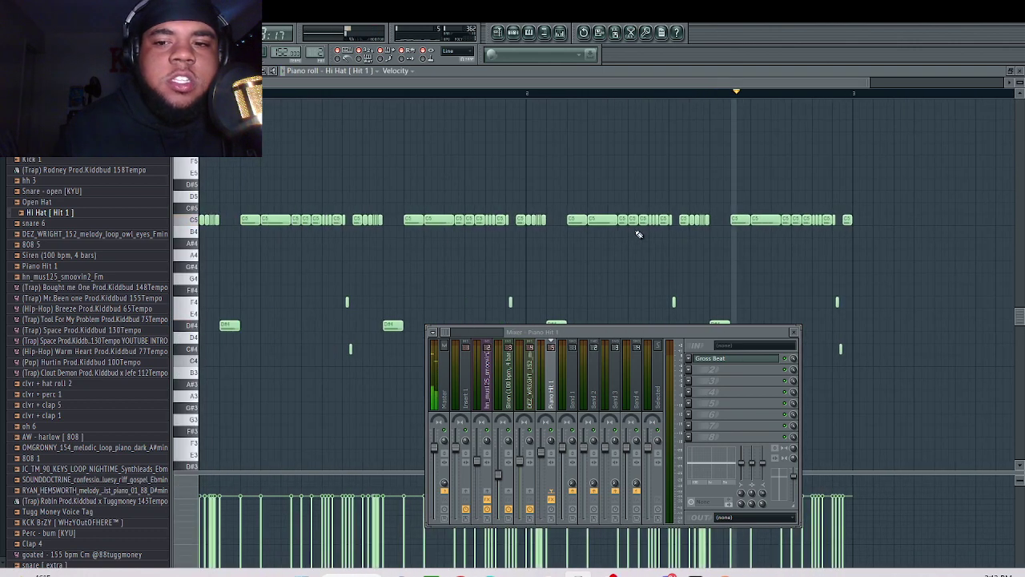
{"action": "left_click", "coordinate": [795, 332]}
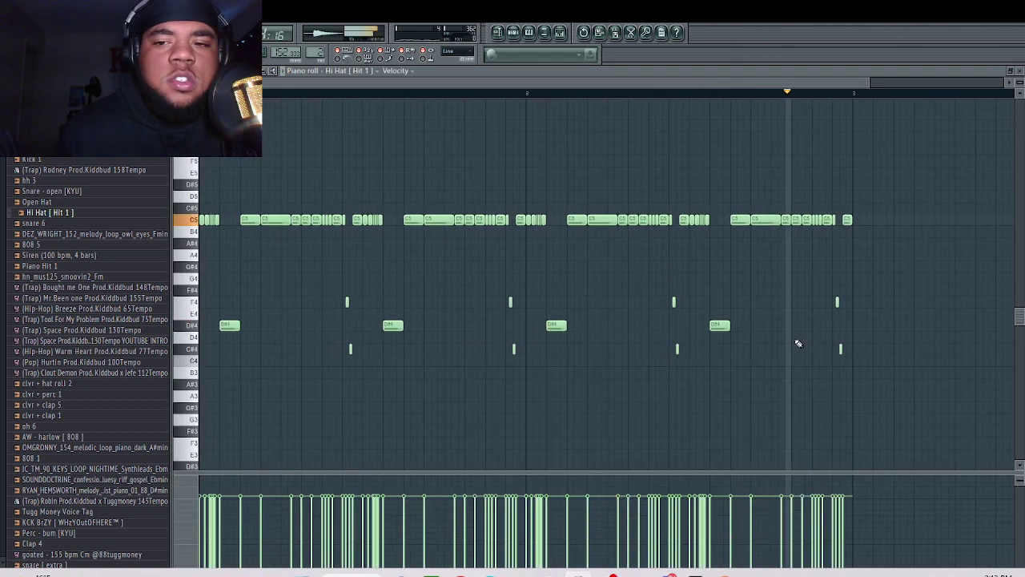
{"action": "left_click", "coordinate": [498, 34]}
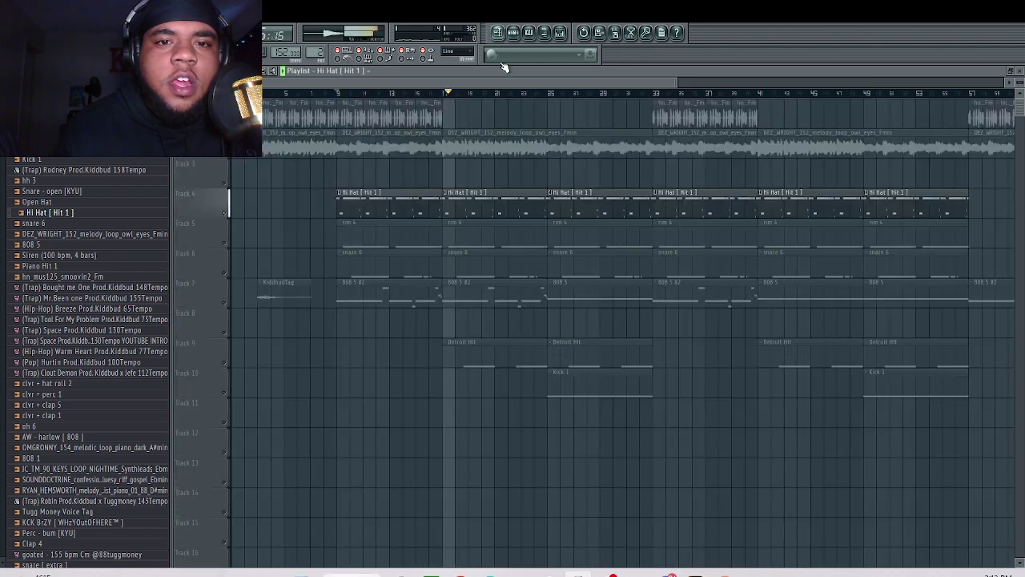
- Solo the rim 4 track and listen to it from bar 9
{"action": "right_click", "coordinate": [225, 246]}
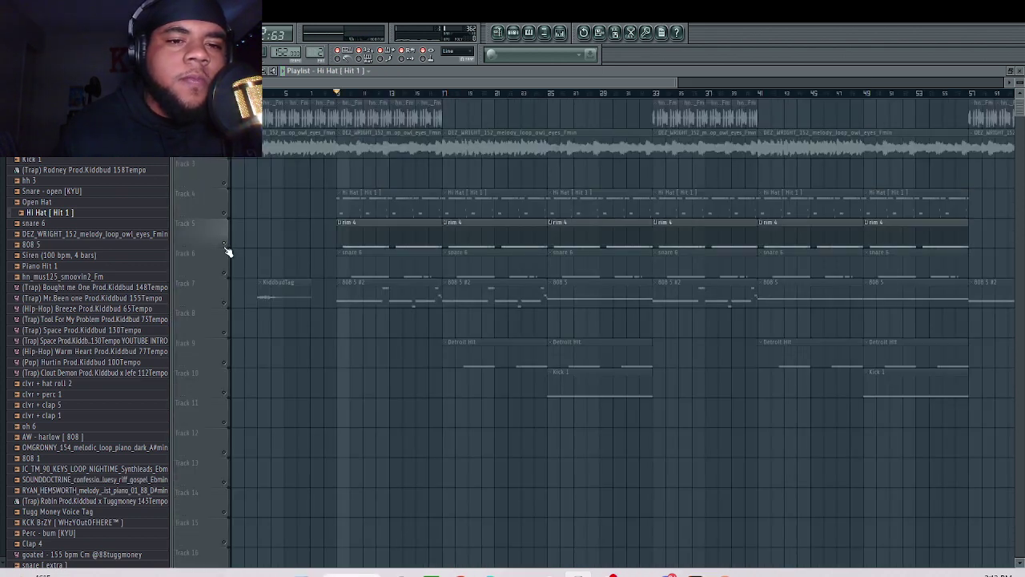
{"action": "right_click", "coordinate": [224, 248]}
{"action": "left_click", "coordinate": [213, 258]}
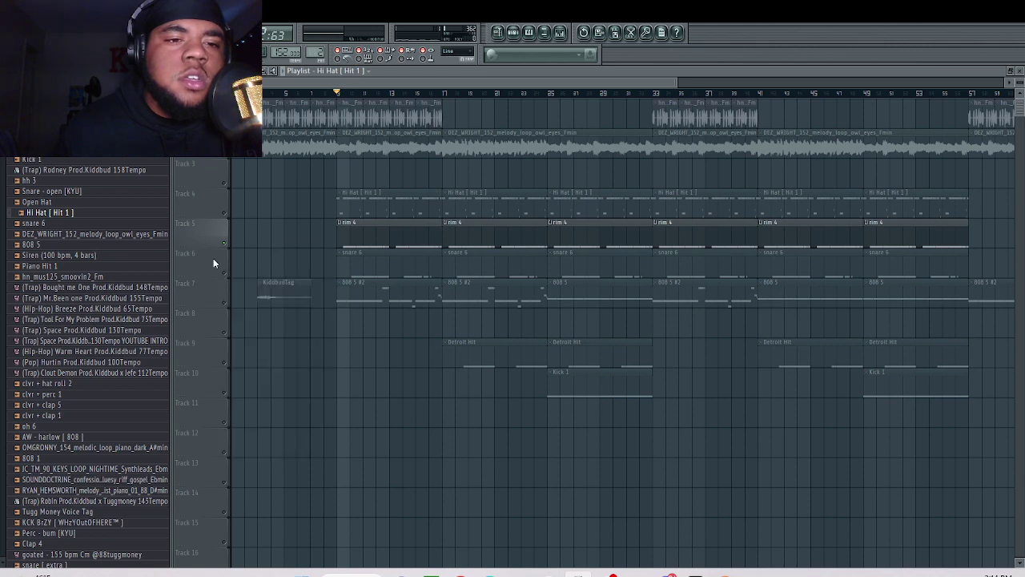
{"action": "right_click", "coordinate": [225, 243]}
{"action": "right_click", "coordinate": [224, 243]}
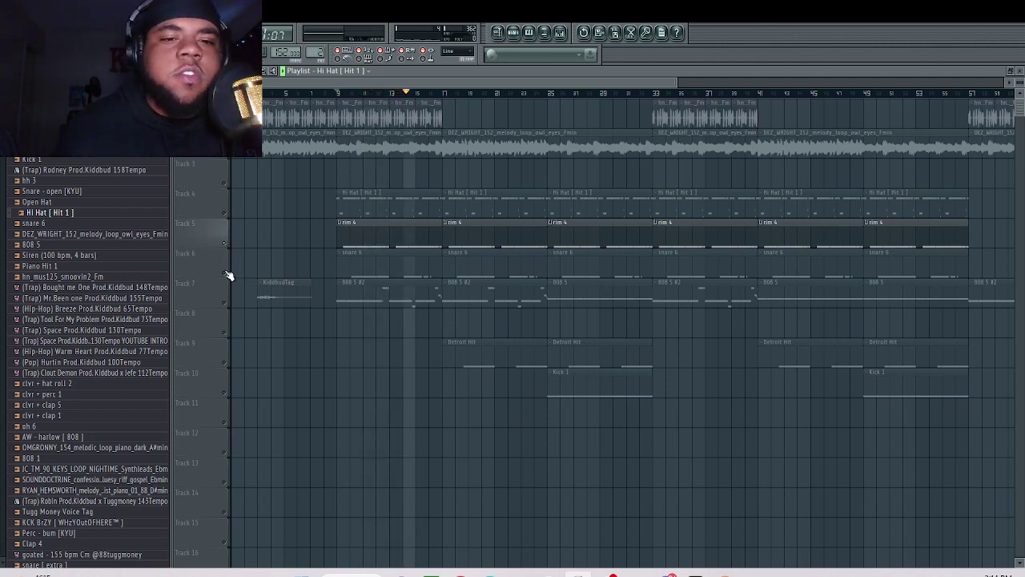
- Solo the snare 6 track and play it from bar 9
{"action": "right_click", "coordinate": [225, 272]}
{"action": "key", "text": "space"}
{"action": "key", "text": "space"}
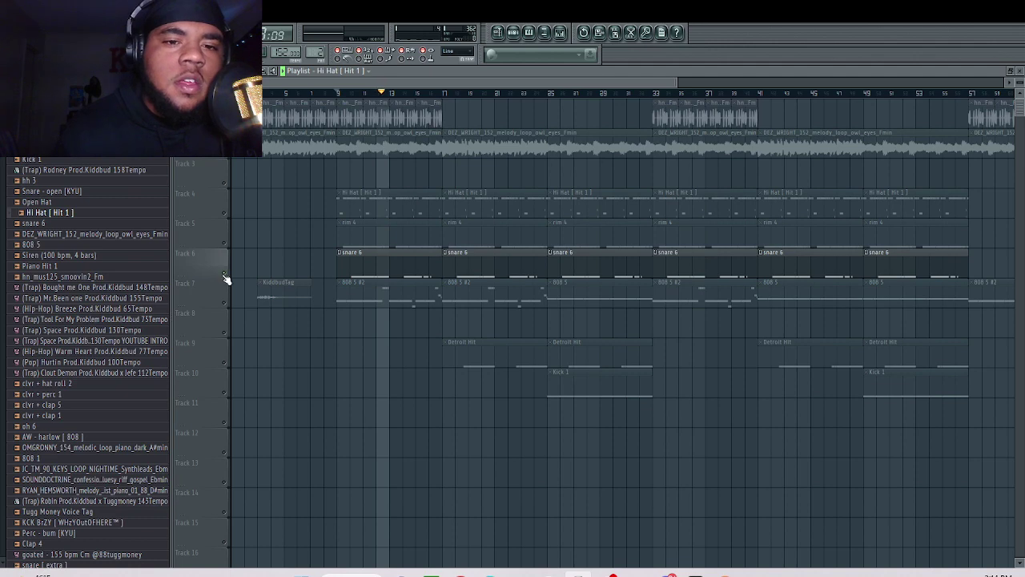
- Solo the 808 track in place of the snare and listen to its 808 5 #2 pattern from bar 9
{"action": "key", "text": "space"}
{"action": "right_click", "coordinate": [226, 277]}
{"action": "right_click", "coordinate": [226, 303]}
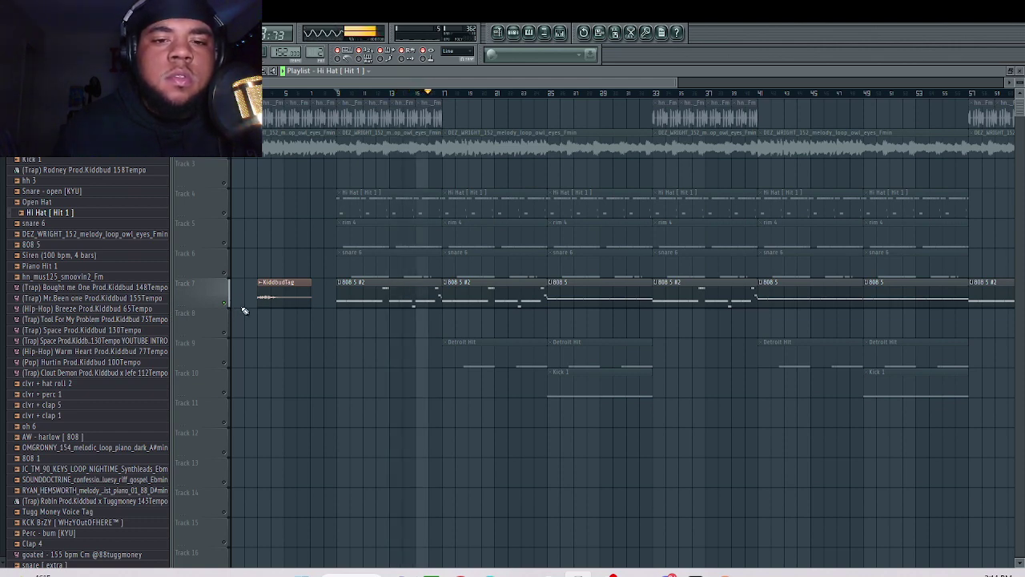
{"action": "key", "text": "space"}
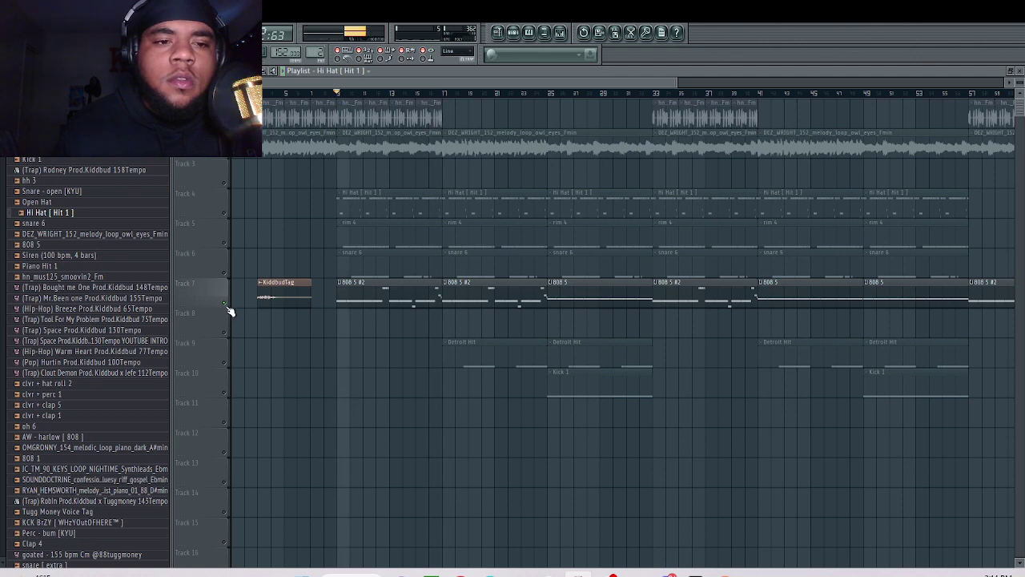
- Move the playback position to bar 25 and play the soloed 808 track through its 808 5 pattern
{"action": "left_click", "coordinate": [225, 306]}
{"action": "left_click", "coordinate": [225, 306]}
{"action": "right_click", "coordinate": [224, 306]}
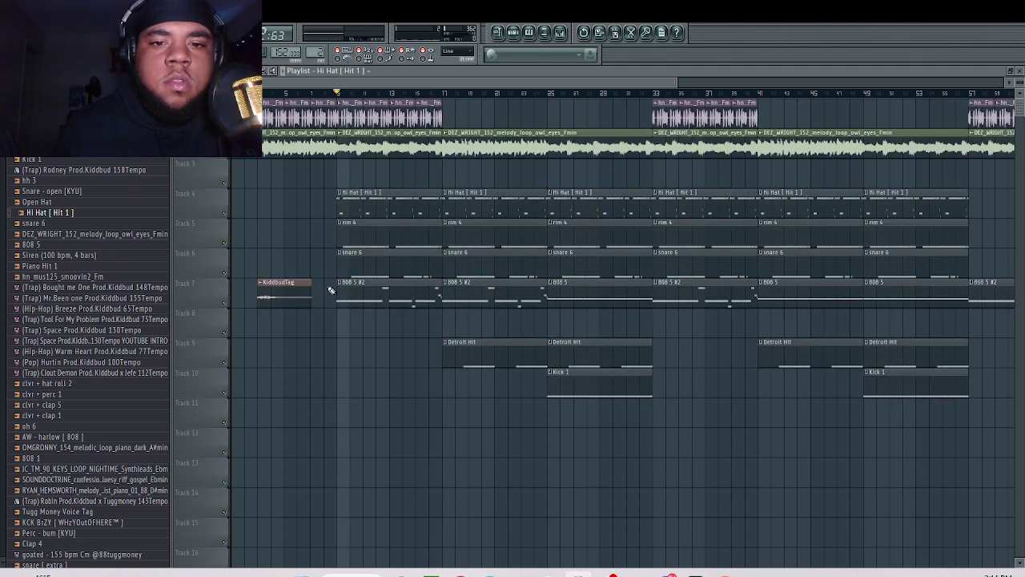
{"action": "left_click", "coordinate": [446, 95]}
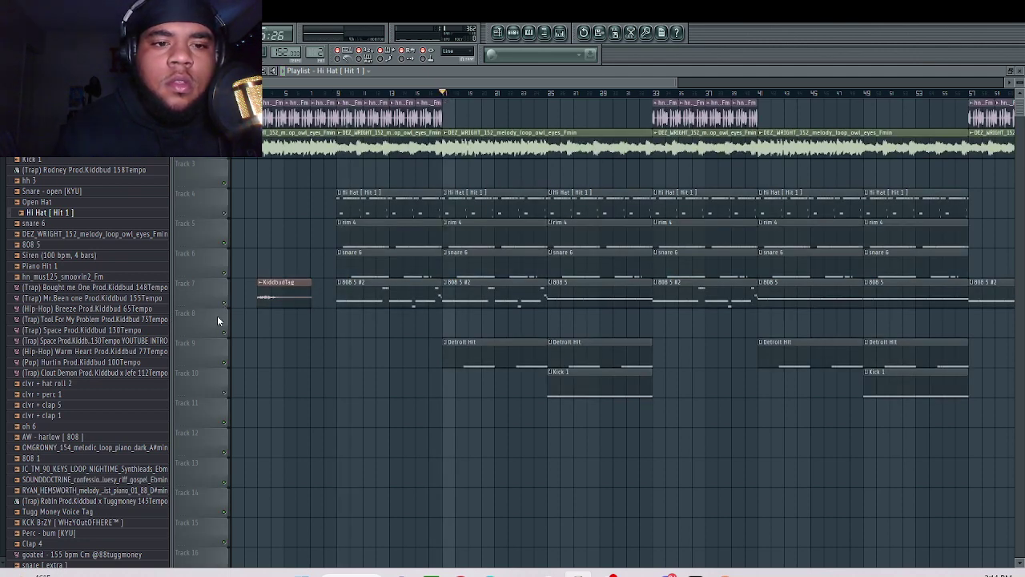
{"action": "right_click", "coordinate": [225, 305]}
{"action": "right_click", "coordinate": [225, 306]}
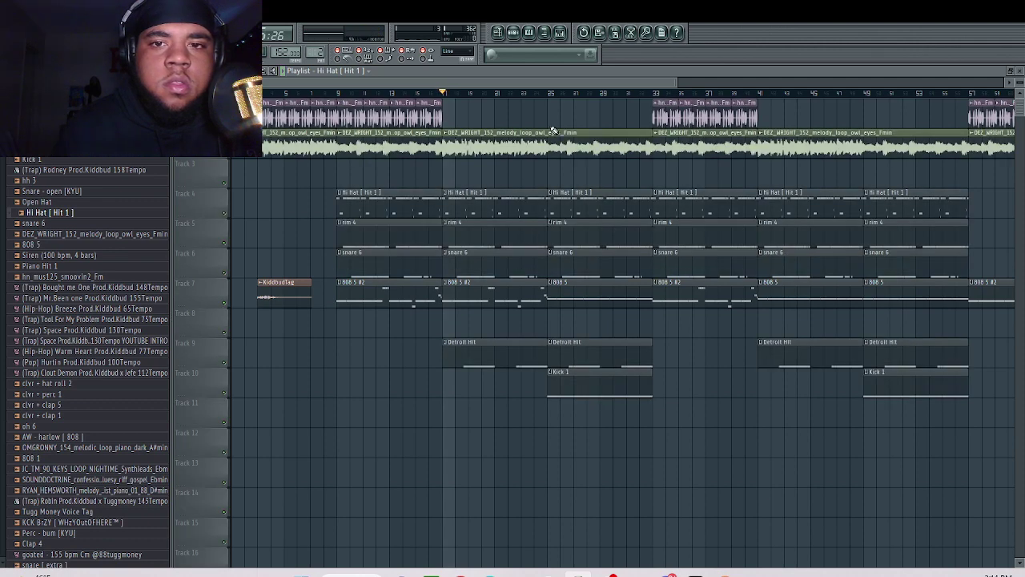
{"action": "left_click", "coordinate": [551, 95]}
{"action": "right_click", "coordinate": [225, 304]}
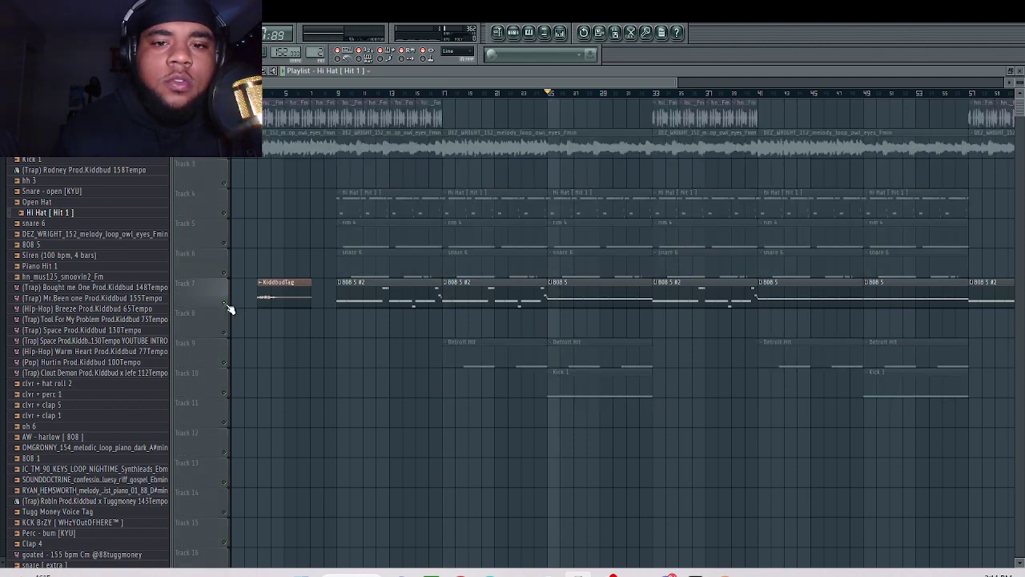
{"action": "key", "text": "space"}
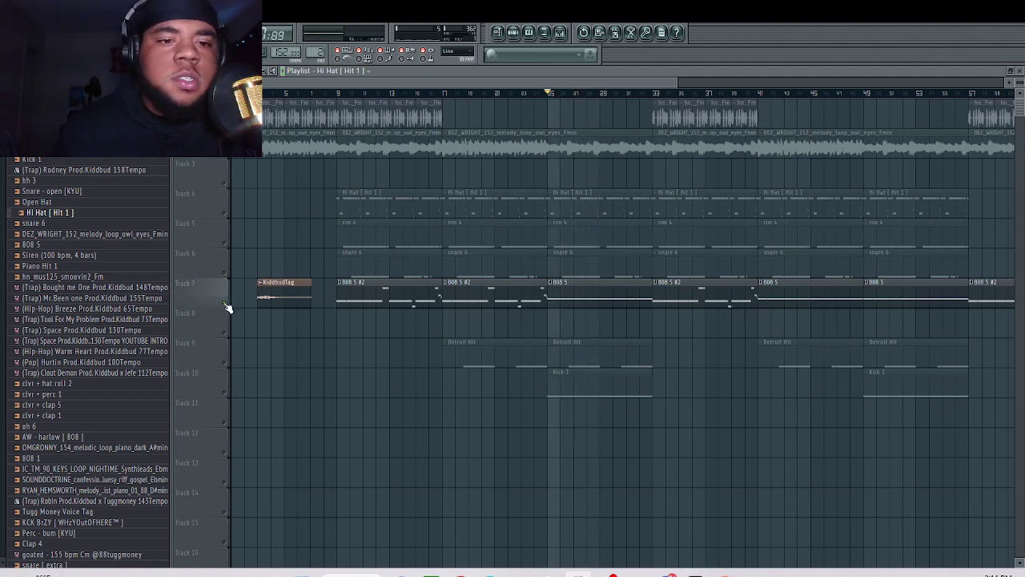
- Solo the Detroit Hit track and listen to it from bar 25
{"action": "right_click", "coordinate": [225, 301]}
{"action": "key", "text": "space"}
{"action": "right_click", "coordinate": [226, 364]}
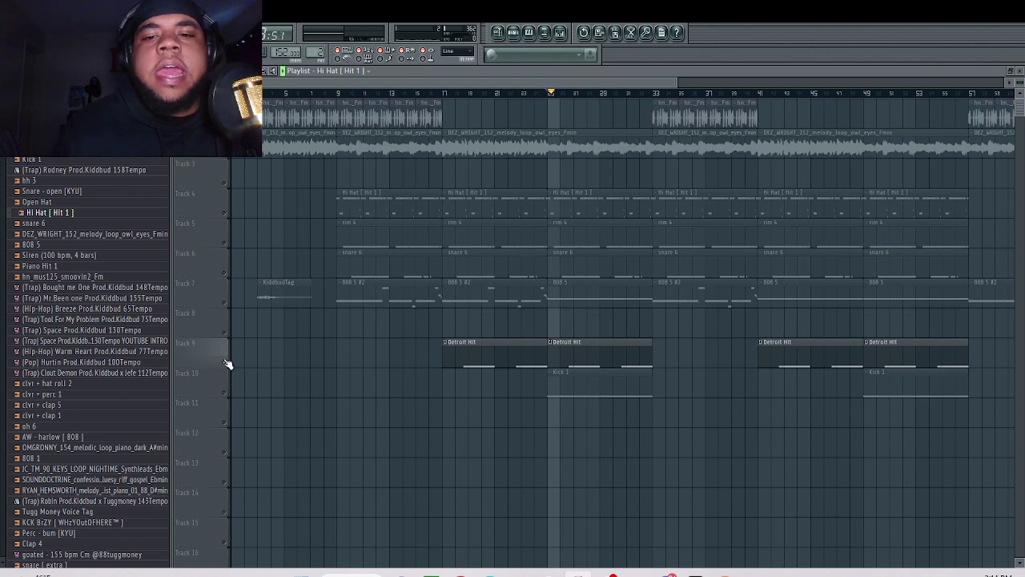
{"action": "key", "text": "space"}
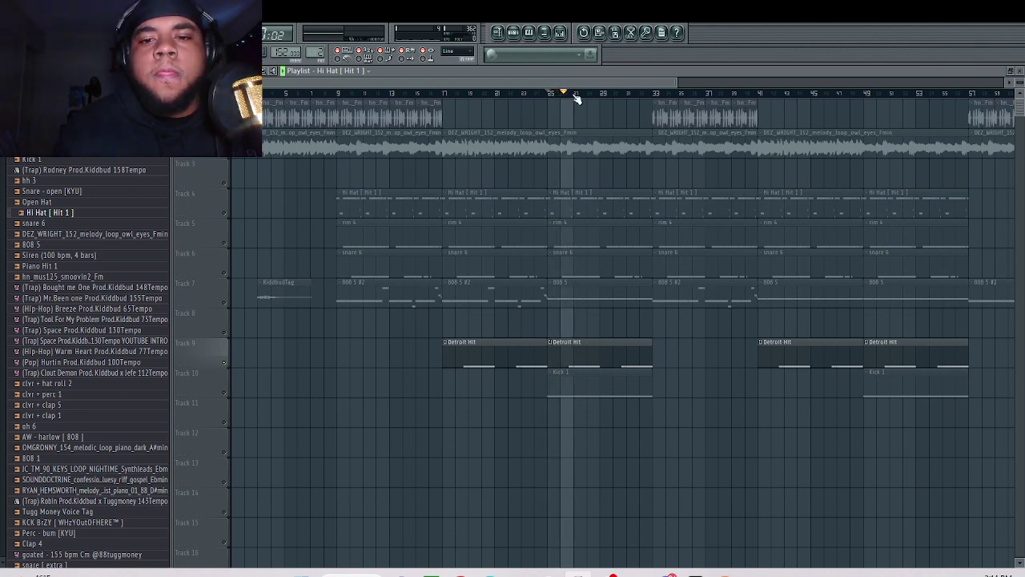
- Solo the Kick 1 track to listen to it from bar 25, and bring all tracks back in
{"action": "right_click", "coordinate": [225, 364]}
{"action": "right_click", "coordinate": [224, 393]}
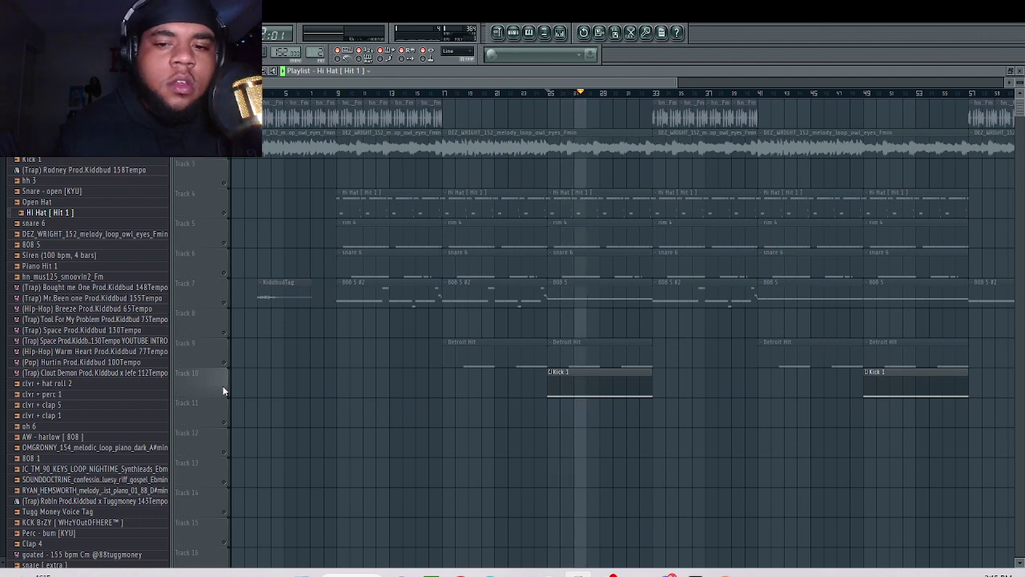
{"action": "right_click", "coordinate": [224, 393]}
{"action": "key", "text": "space"}
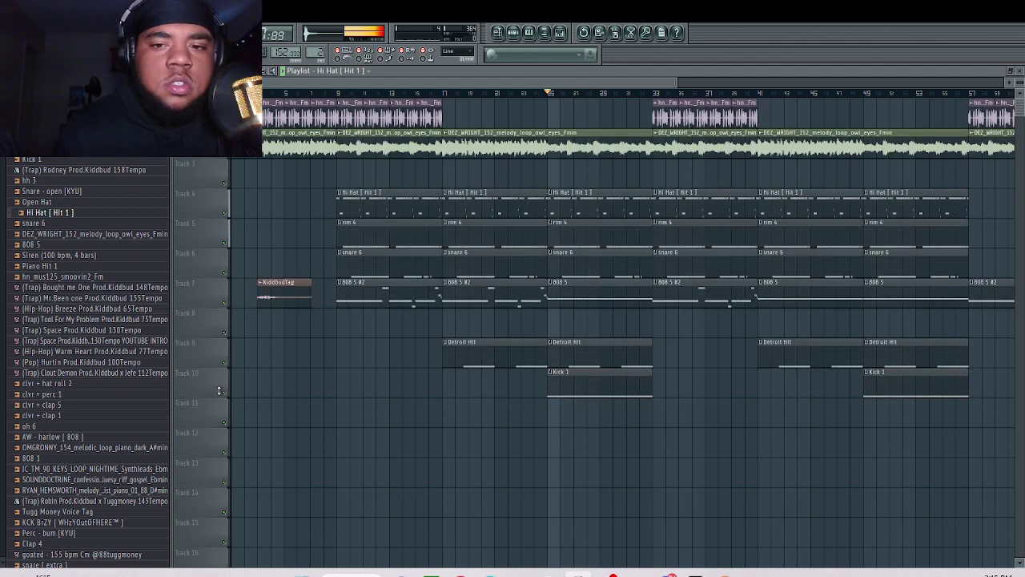
- Mute Tracks 1 to 3 and play only the drums and 808 from bar 25
{"action": "left_click", "coordinate": [225, 183]}
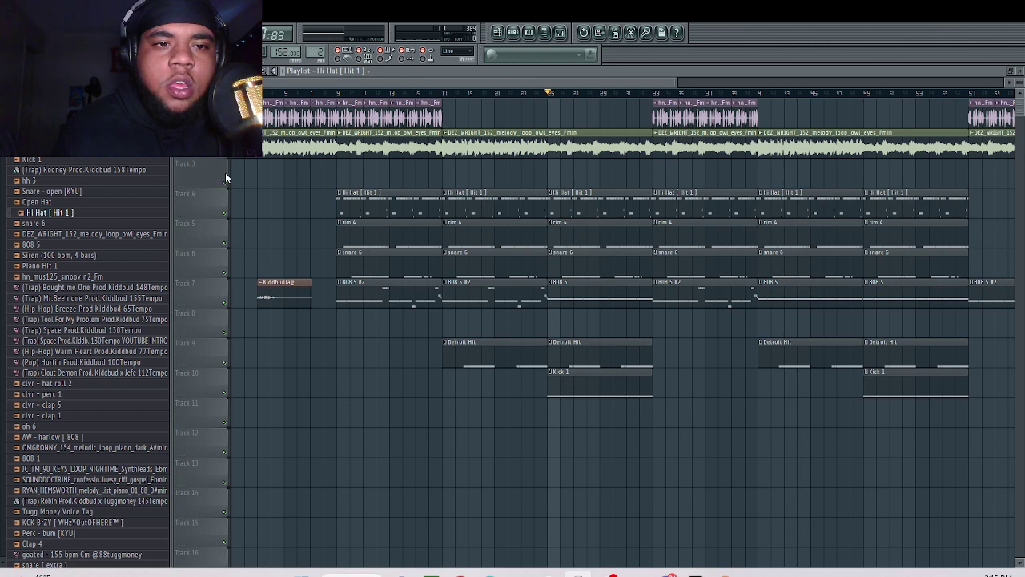
{"action": "left_click", "coordinate": [225, 153]}
{"action": "left_click", "coordinate": [225, 123]}
{"action": "key", "text": "space"}
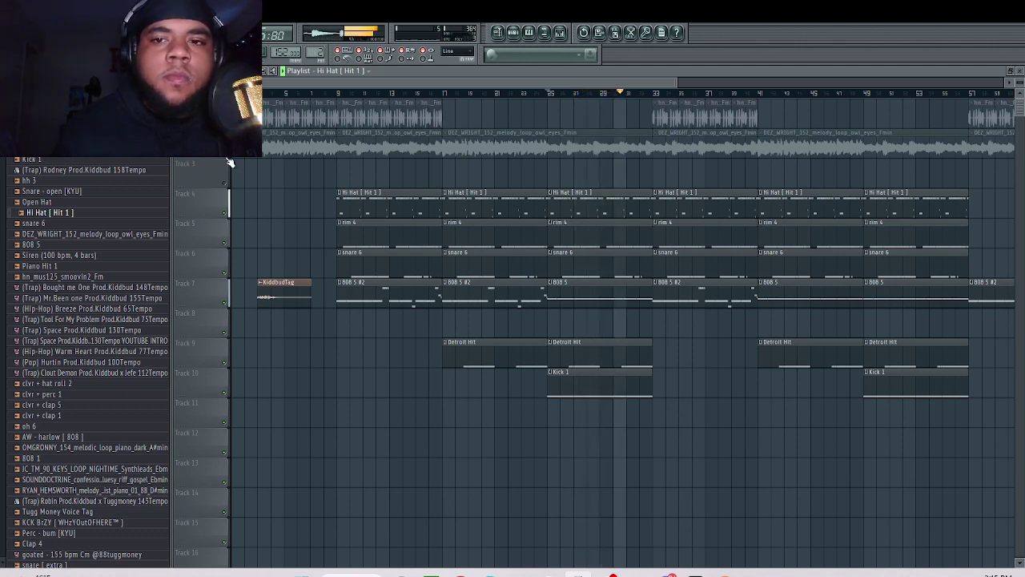
{"action": "key", "text": "space"}
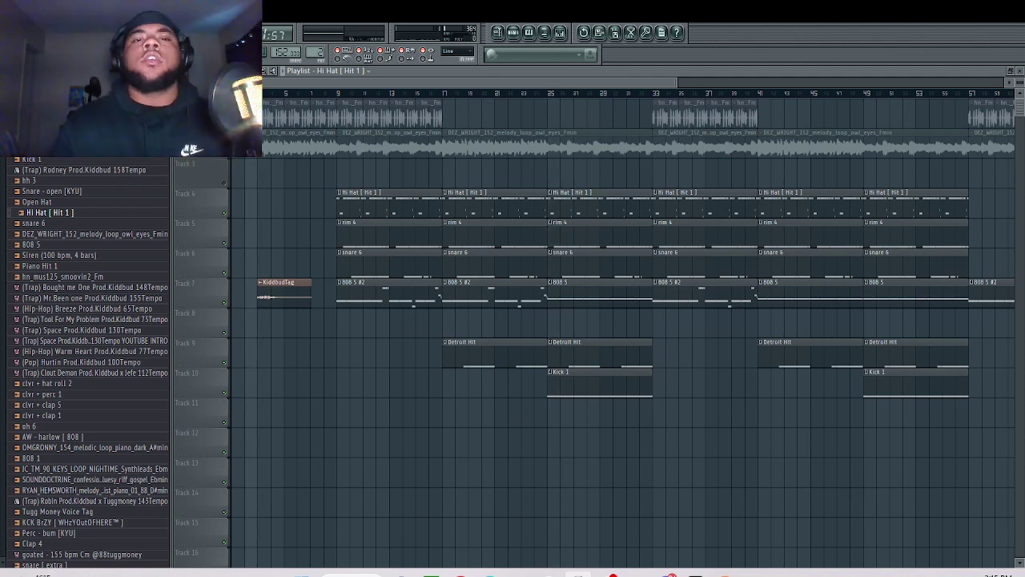
- Unmute the two melodic loop tracks and play the full beat from the start of the arrangement
{"action": "left_click", "coordinate": [224, 122]}
{"action": "left_click", "coordinate": [224, 153]}
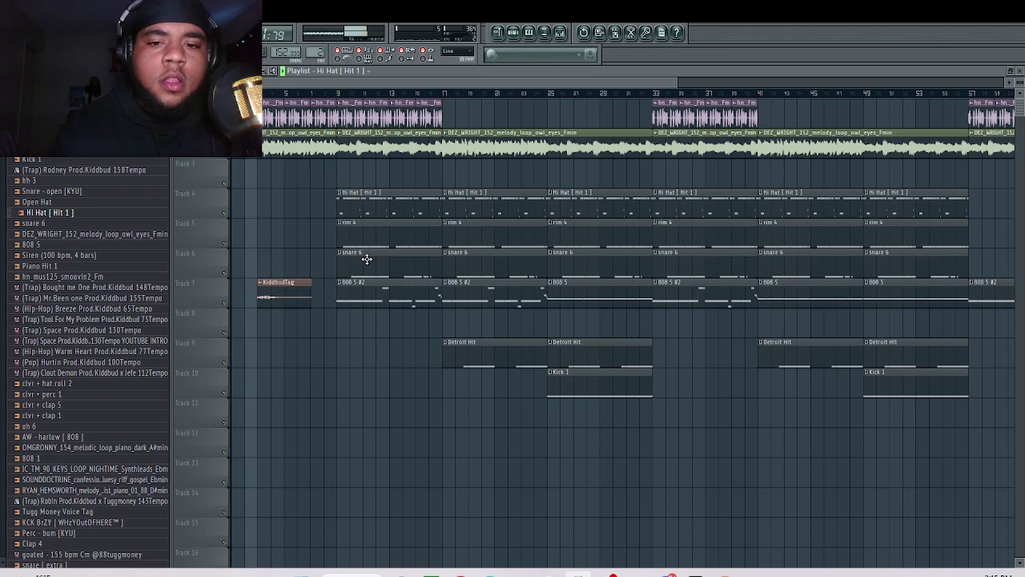
{"action": "key", "text": "space"}
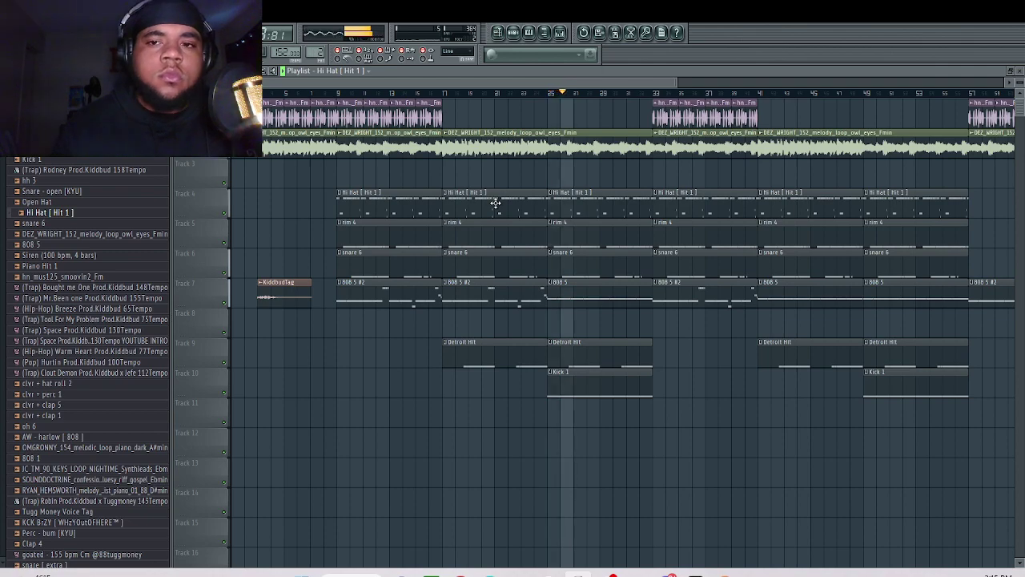
{"action": "left_click_drag", "start_coordinate": [678, 80], "coordinate": [999, 70]}
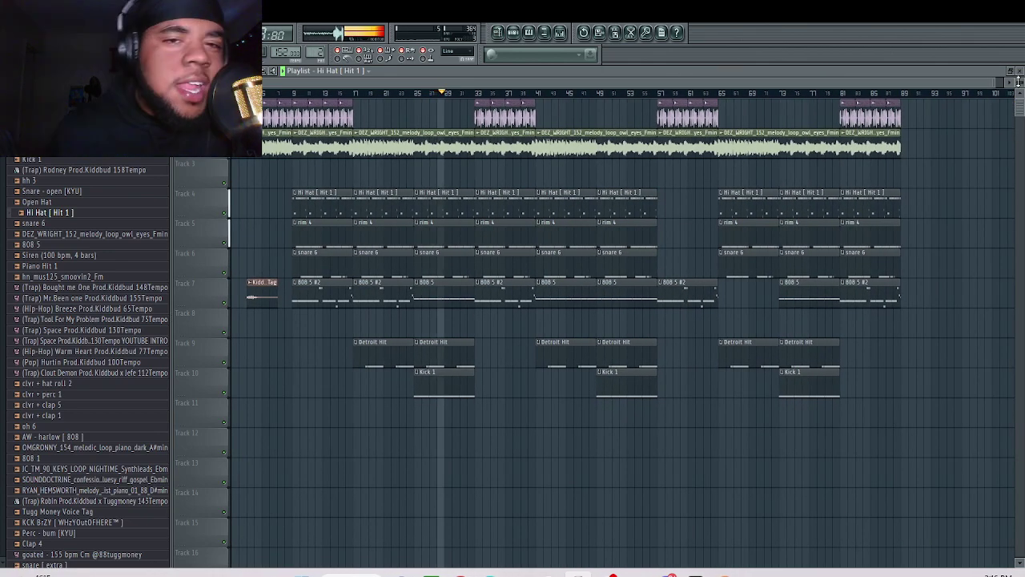